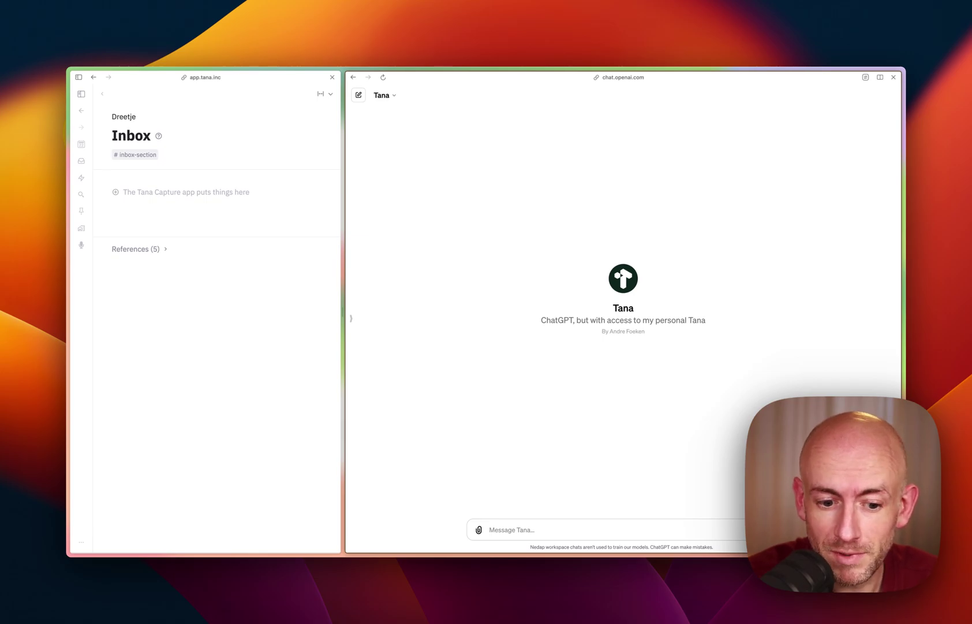
# Step: Ask the Tana GPT: 'Pick a journalling prompt for me and send it to tana'
pyautogui.click(510, 533)
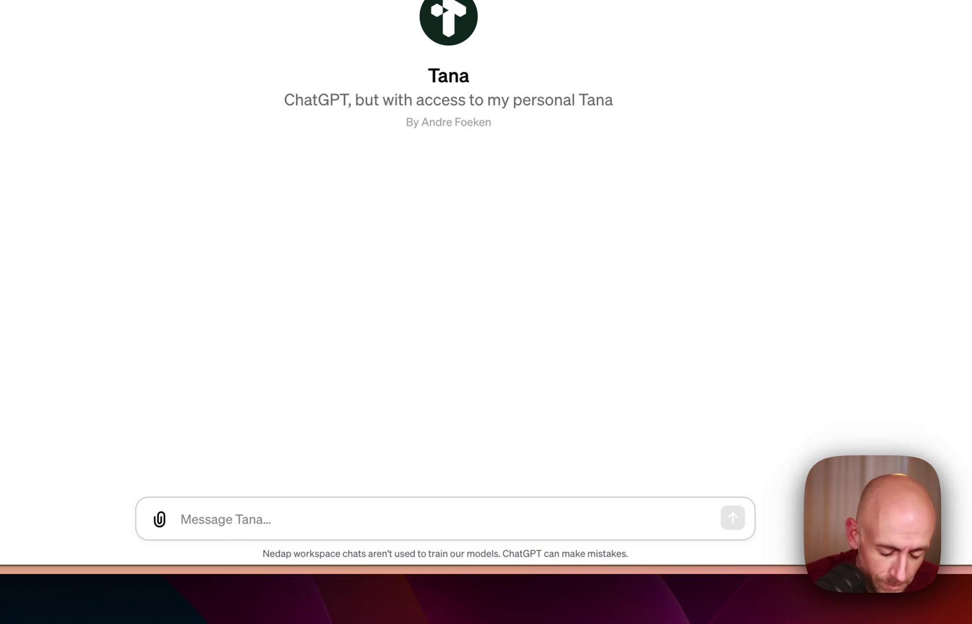
pyautogui.write('Pick ')
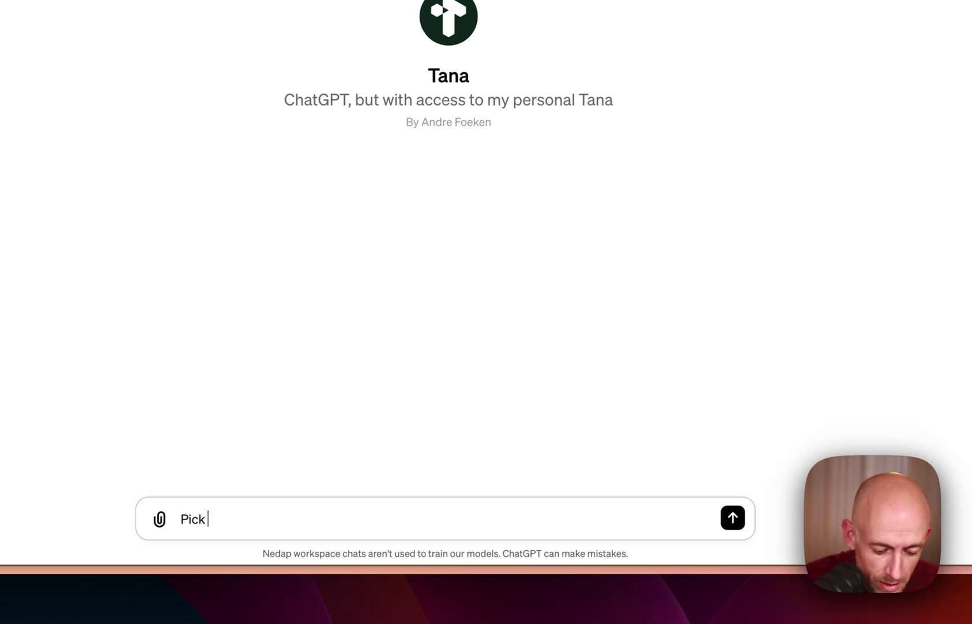
pyautogui.write('a journalling pr')
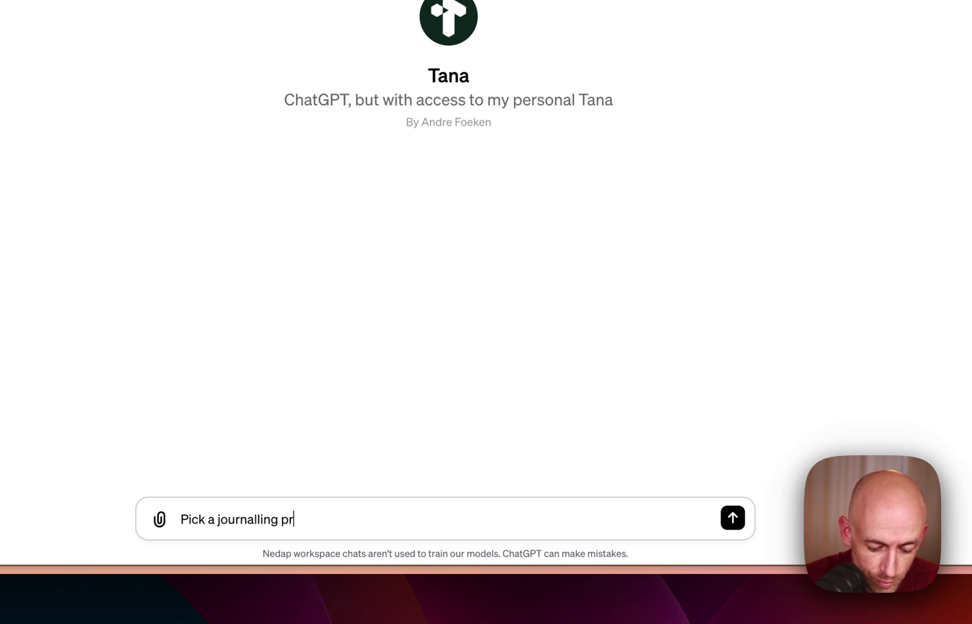
pyautogui.write('ompt for me and send it to')
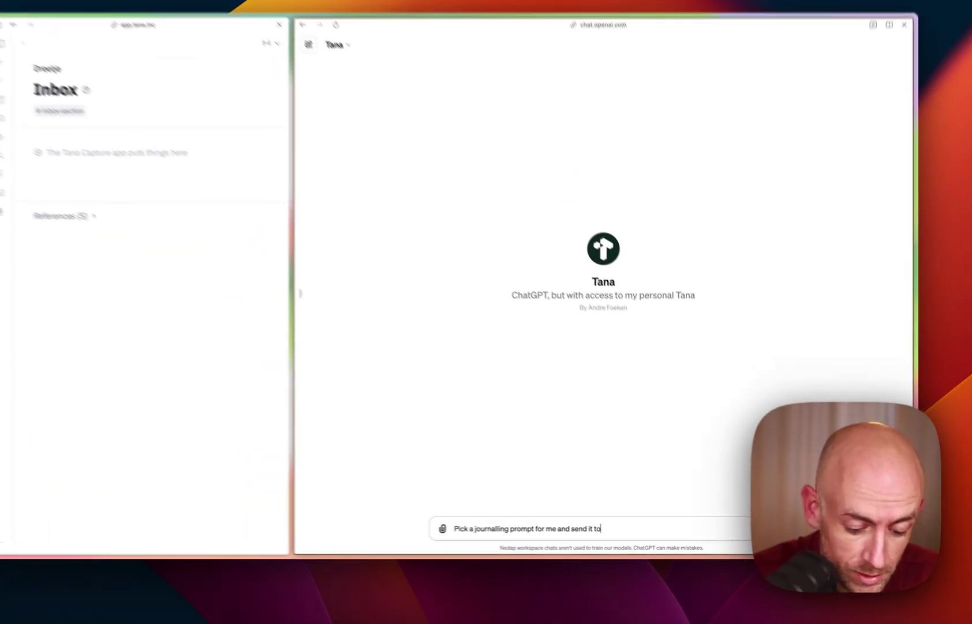
pyautogui.write(' tana')
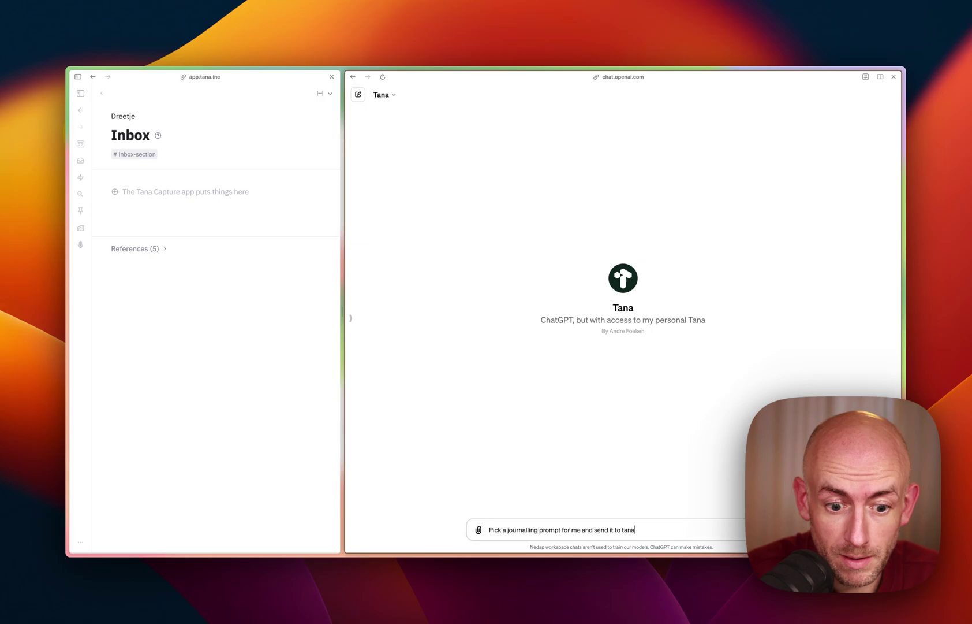
pyautogui.press('Return')
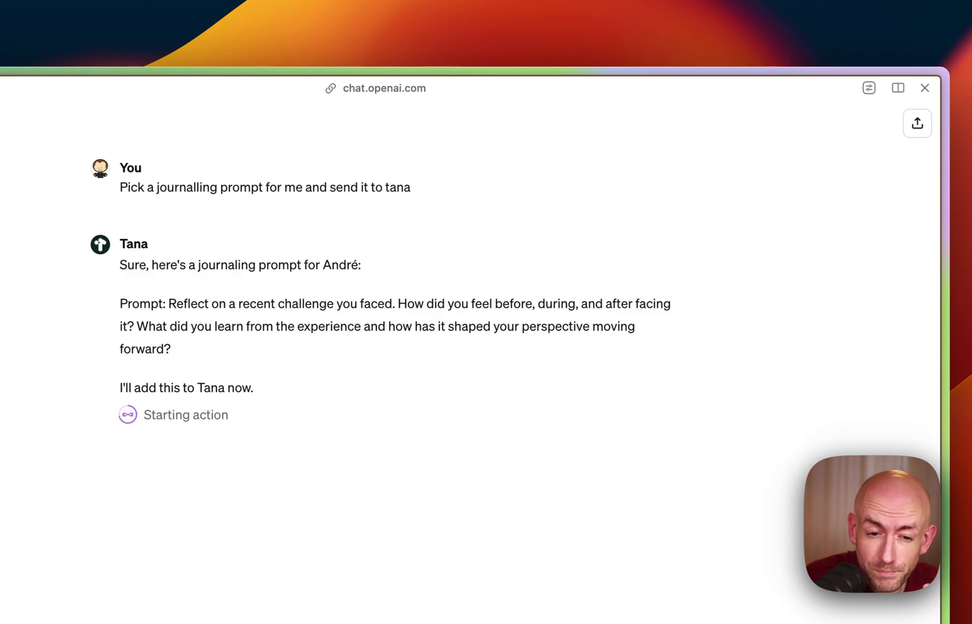
# Step: Allow the GPT to send its journalling prompt to the external Tana endpoint
pyautogui.click(143, 443)
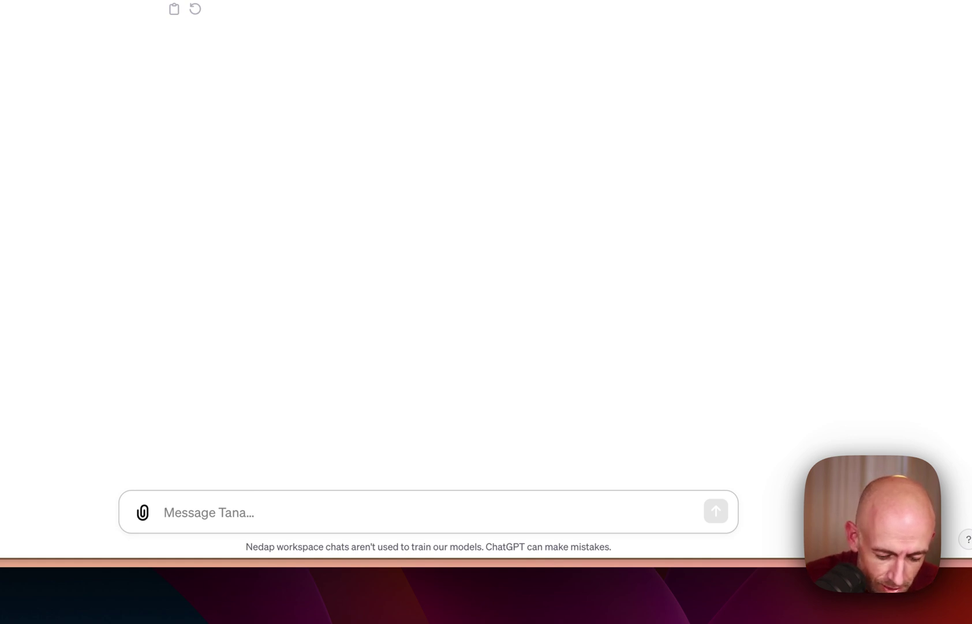
# Step: Tell the Tana GPT your recent challenge was struggling to find ideas for Tana videos
pyautogui.write('A recent challe')
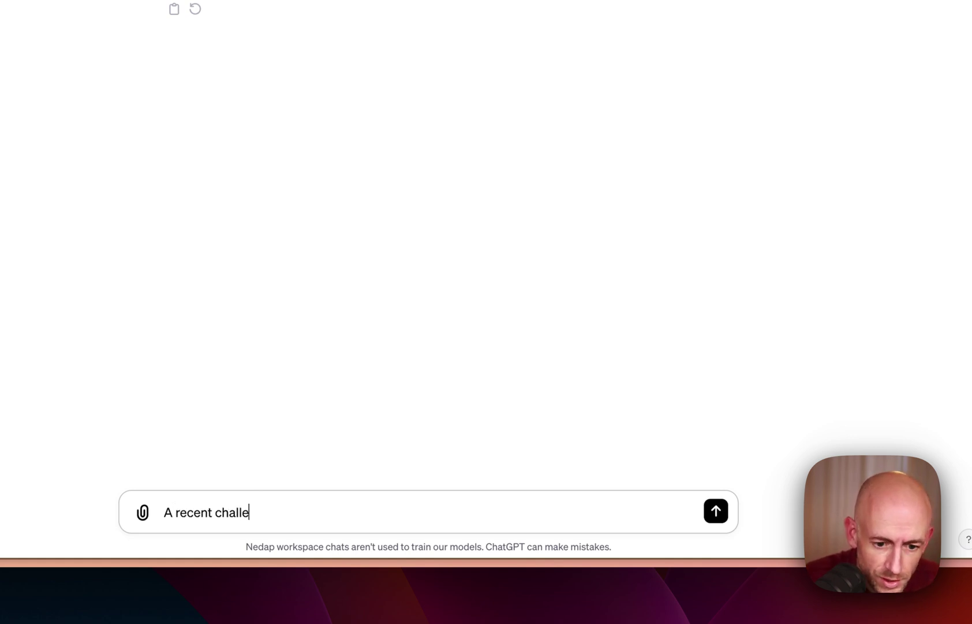
pyautogui.write('nge I ')
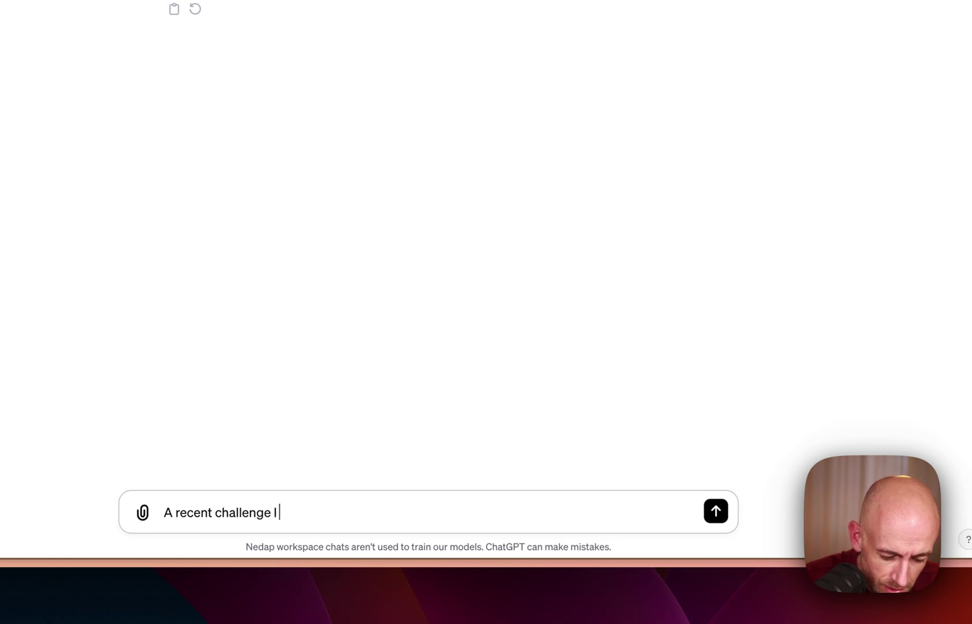
pyautogui.write('had was')
pyautogui.press('BackSpace')
pyautogui.write('d was ')
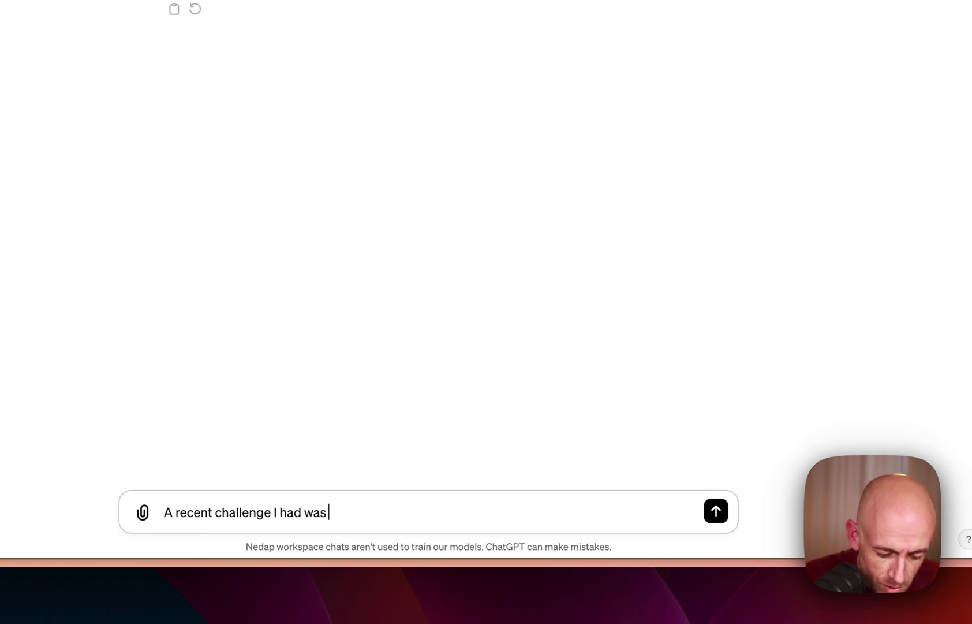
pyautogui.write('that I could n')
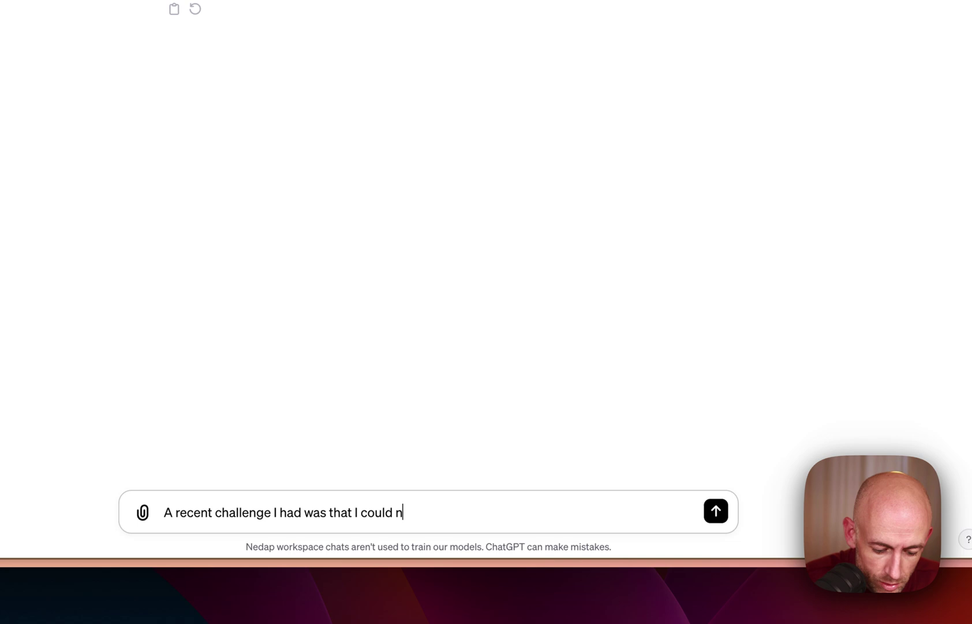
pyautogui.write('ot come up with ')
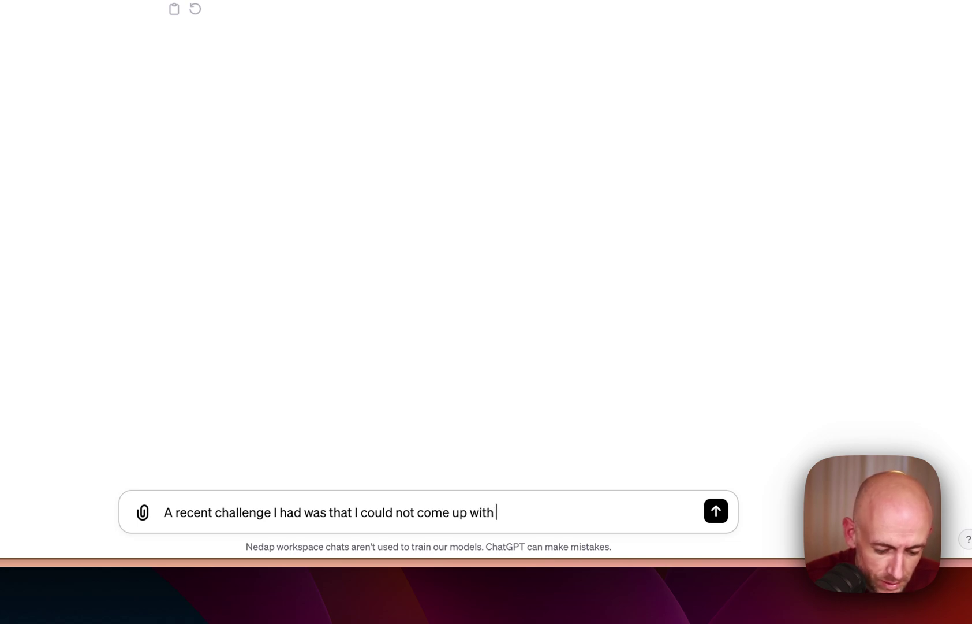
pyautogui.write('great ideas ')
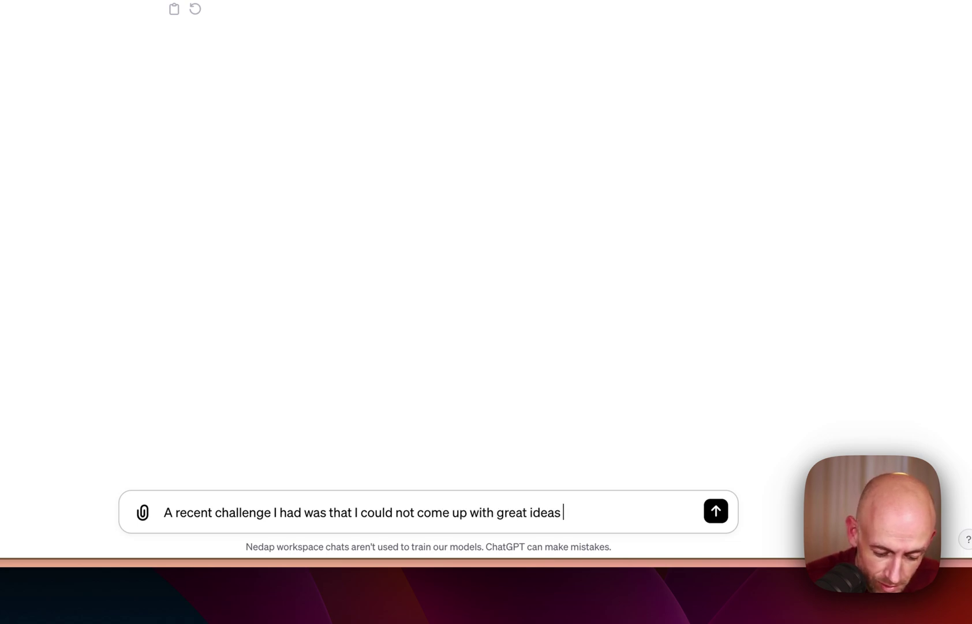
pyautogui.write('for Tana ')
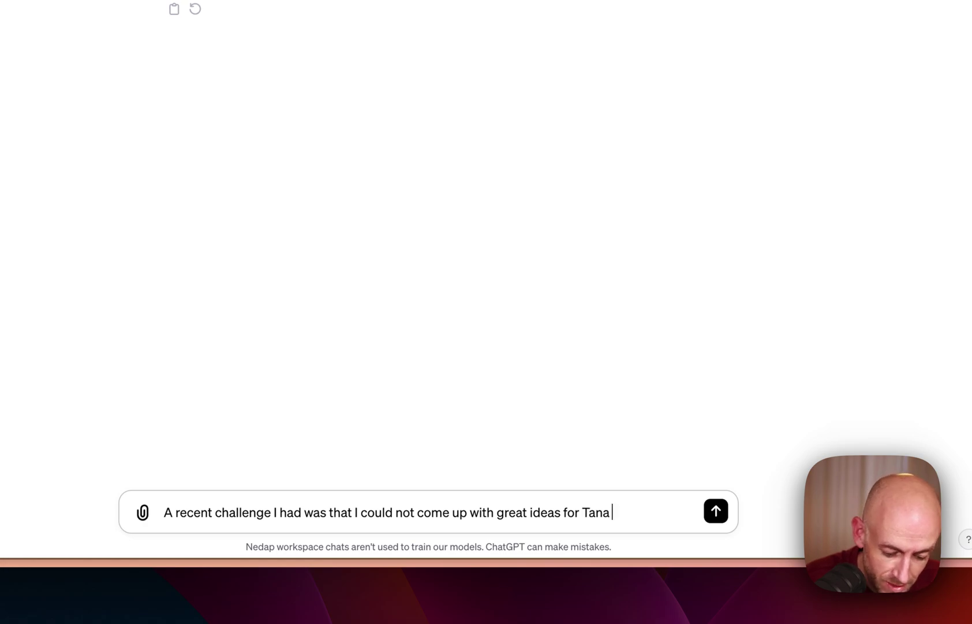
pyautogui.write("video's luckil")
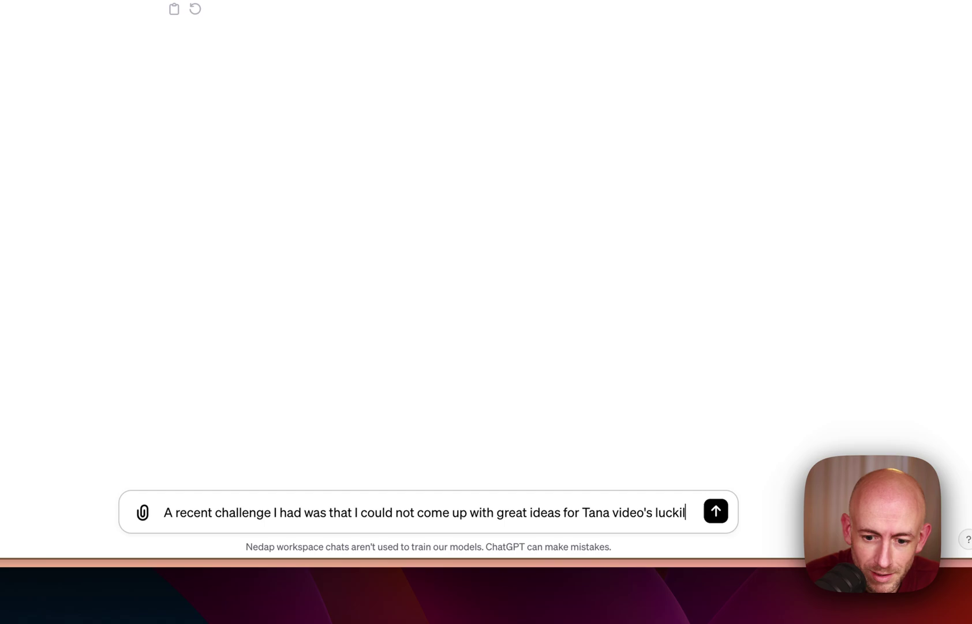
pyautogui.write('y Andreas')
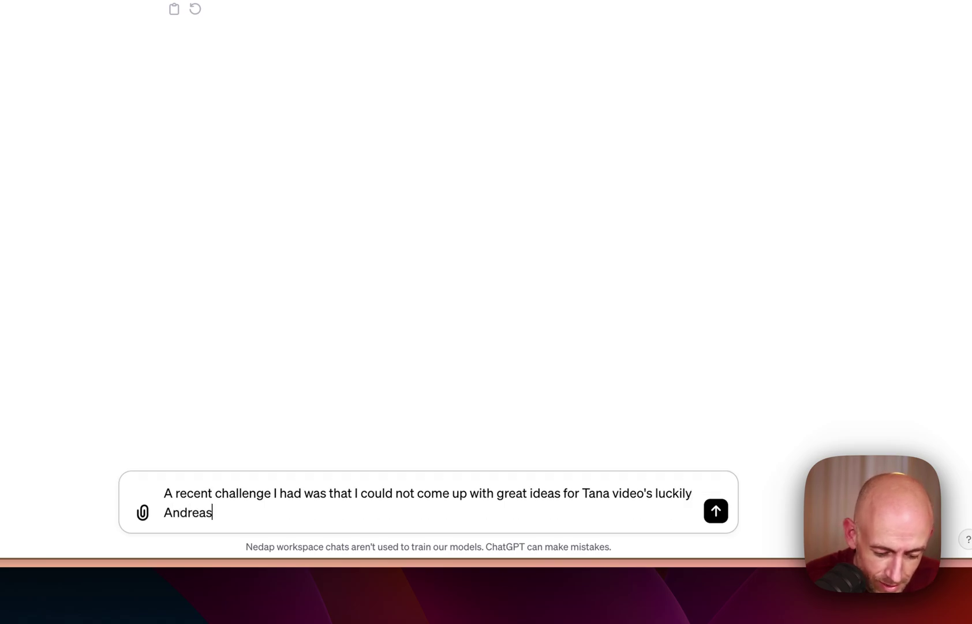
pyautogui.write(' saved me from t')
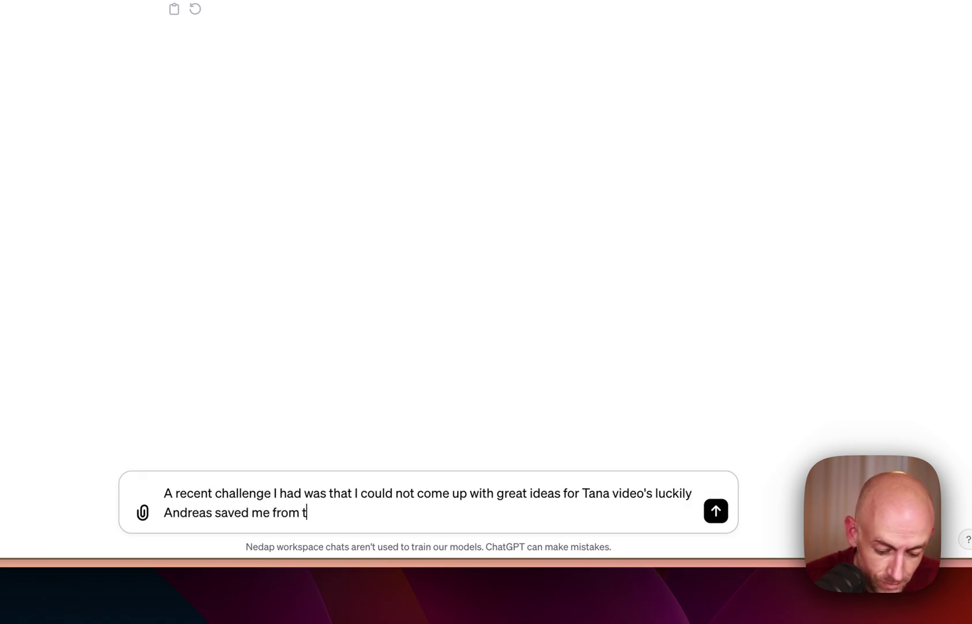
pyautogui.write('his problem.')
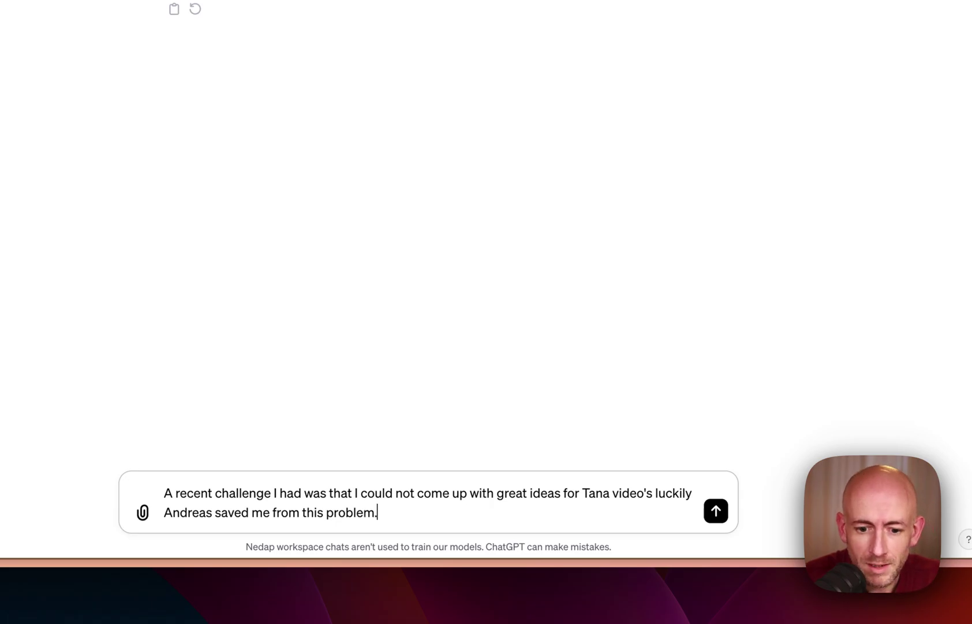
pyautogui.press('Return')
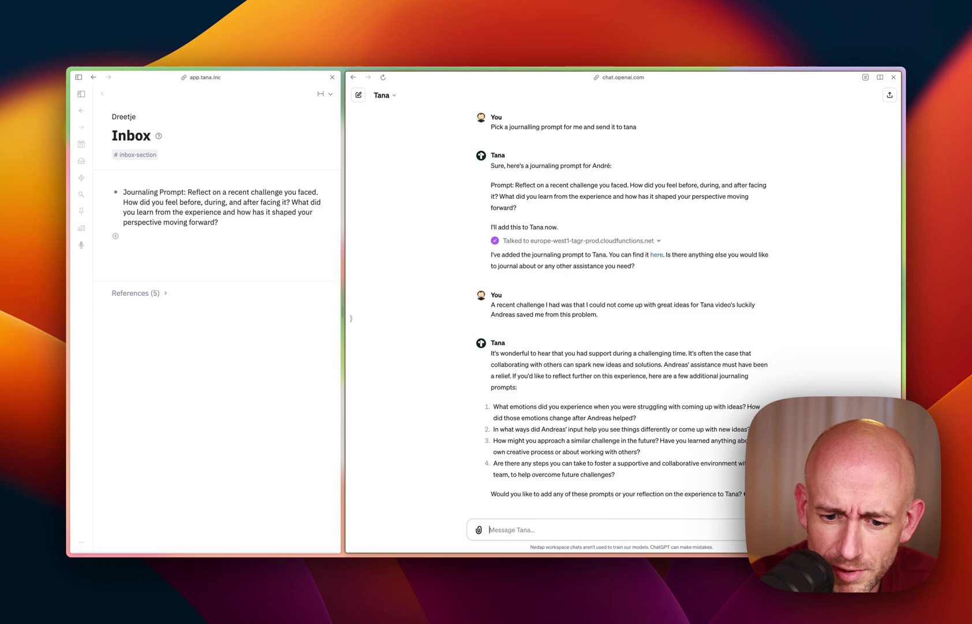
# Step: Ask the GPT to add the four new prompts below the node it just added
pyautogui.write('Yes c')
pyautogui.write('an you a')
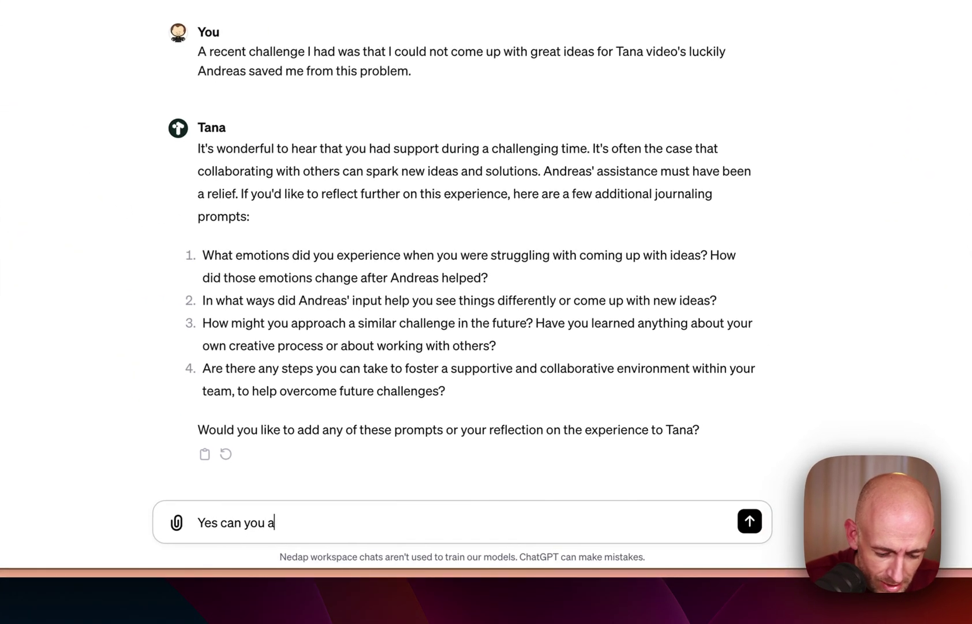
pyautogui.write('dd them below t')
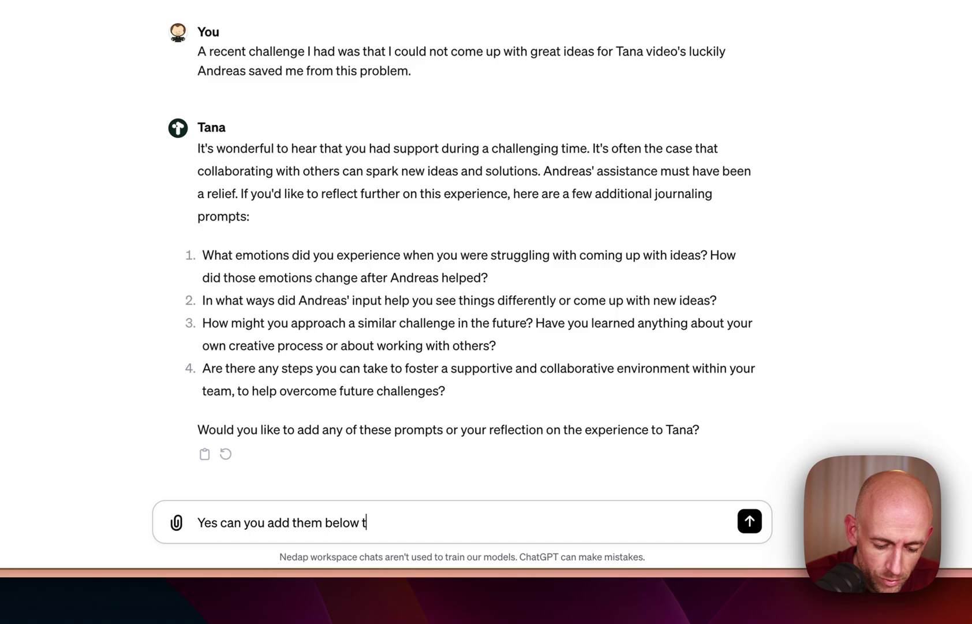
pyautogui.write('he node you just added')
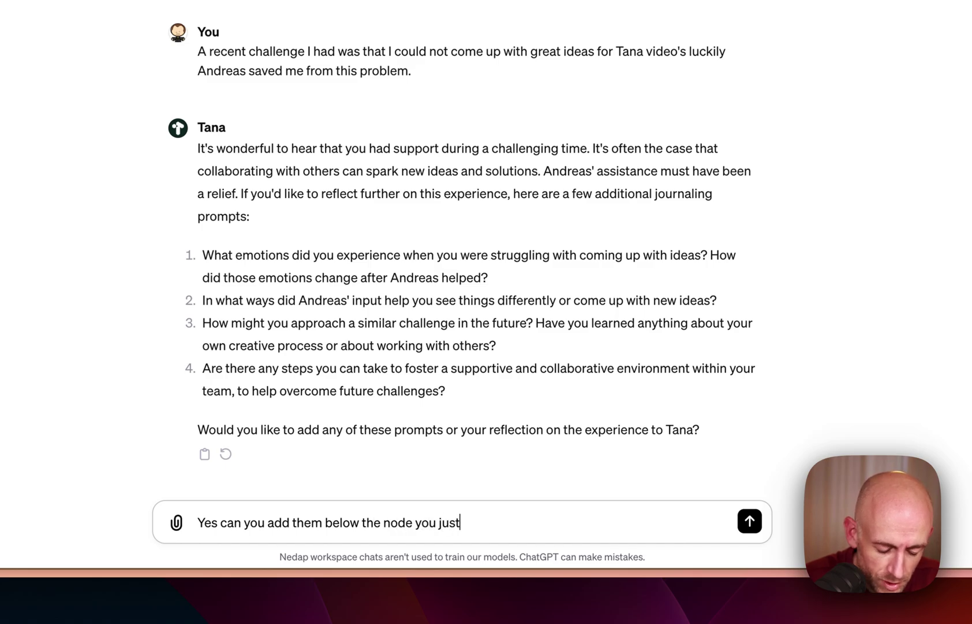
pyautogui.write('?')
pyautogui.press('Return')
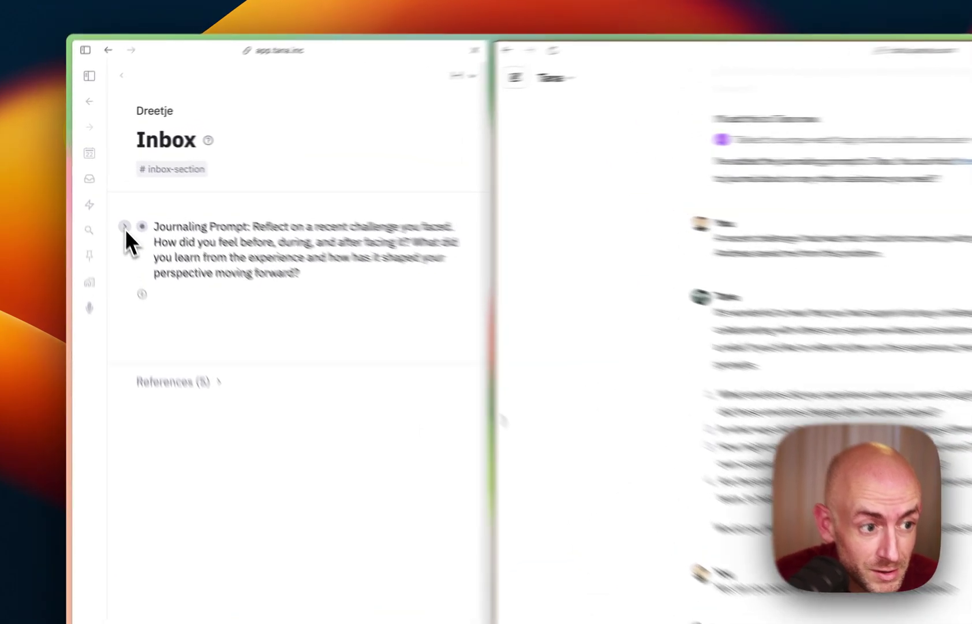
# Step: Expand the Journaling Prompt node in the Tana Inbox to show its child prompts
pyautogui.click(124, 226)
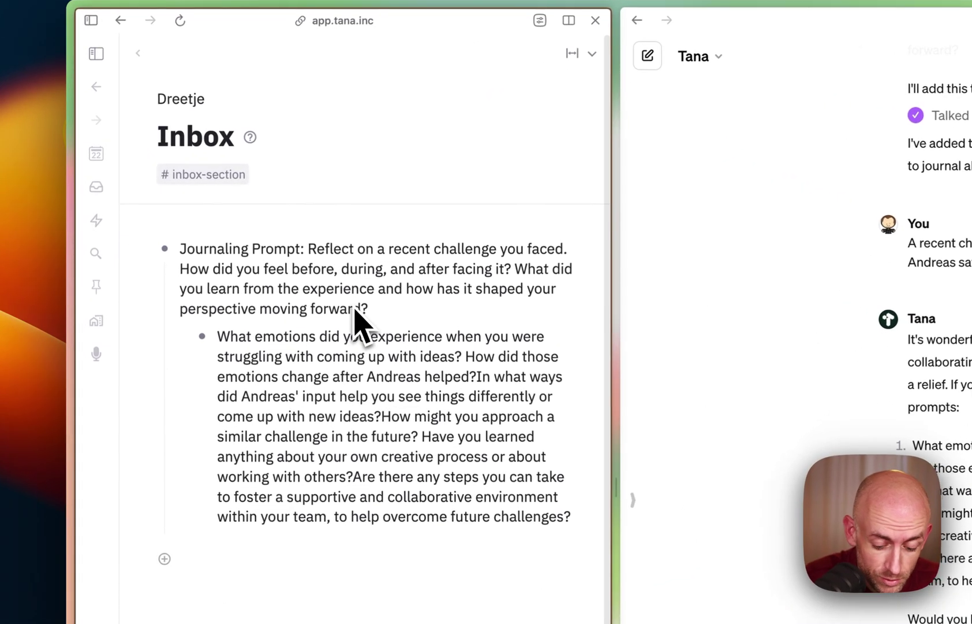
pyautogui.press('super+k')
pyautogui.write('c')
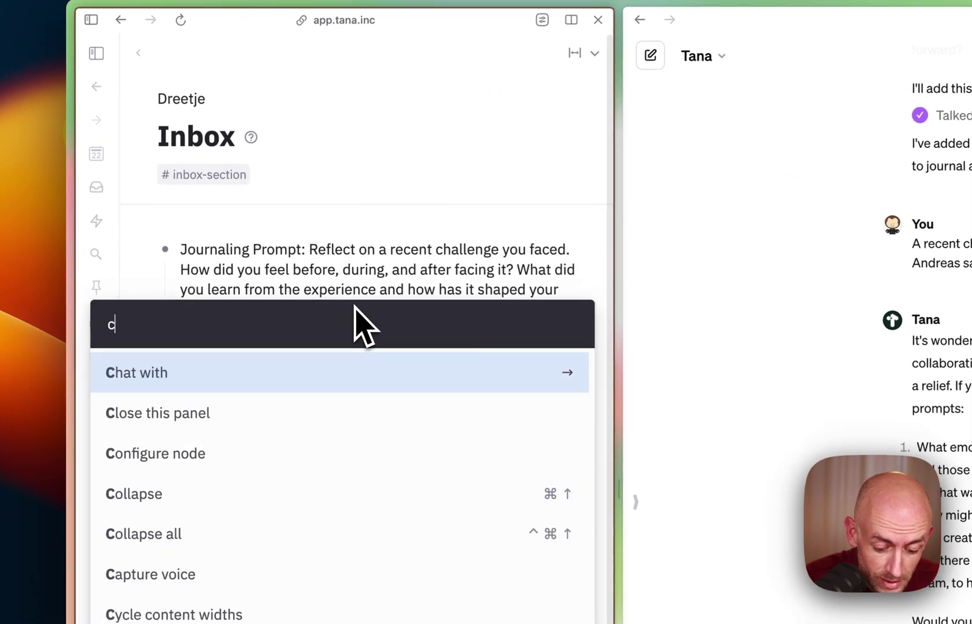
pyautogui.write('opy')
pyautogui.press('Down')
pyautogui.press('Down')
pyautogui.press('Down')
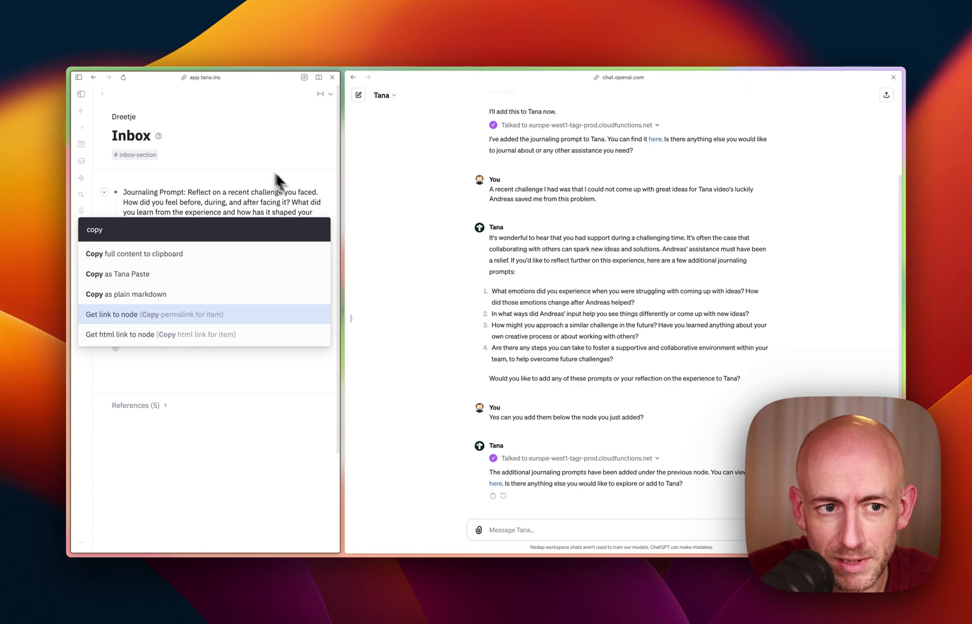
pyautogui.click(418, 191)
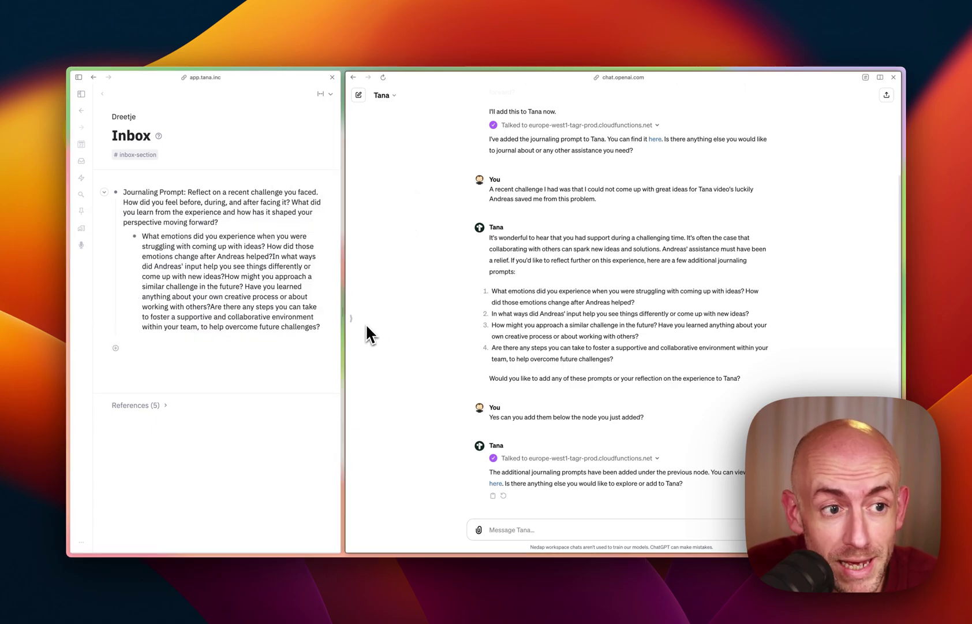
# Step: Close the Tana pane and start a new custom GPT from the GPTs overview
pyautogui.click(334, 76)
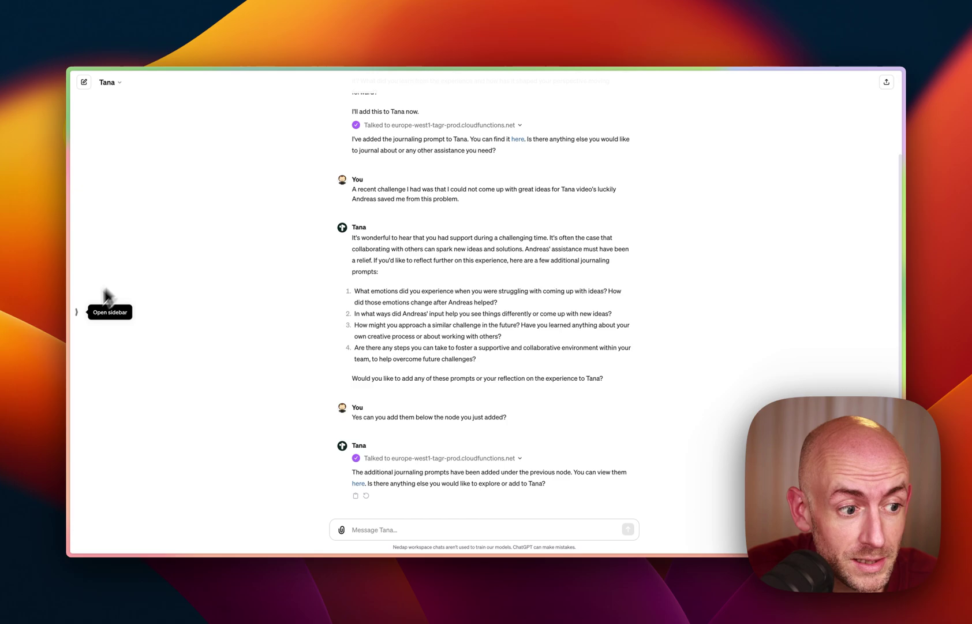
pyautogui.click(77, 315)
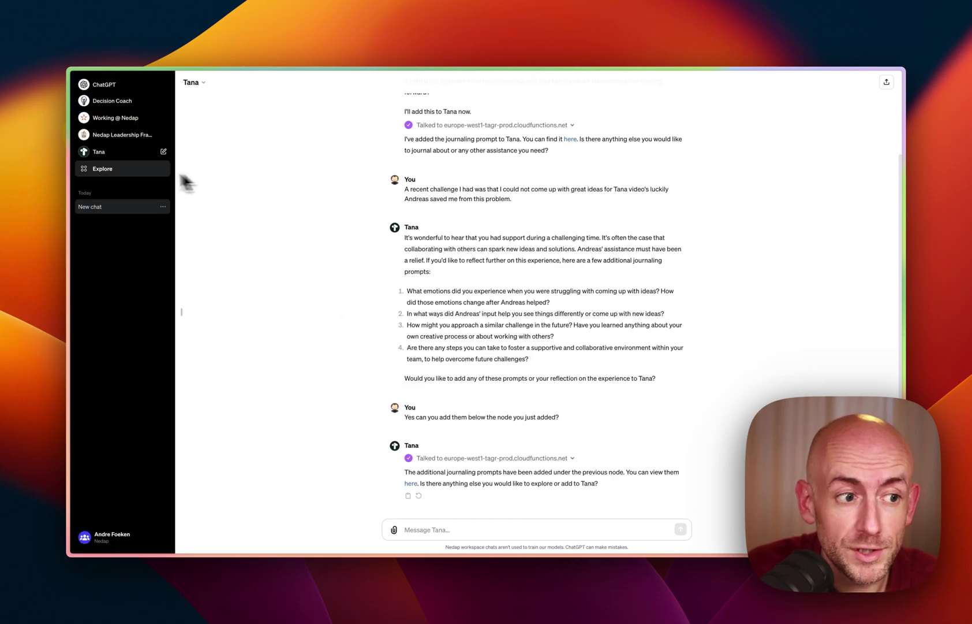
pyautogui.click(107, 182)
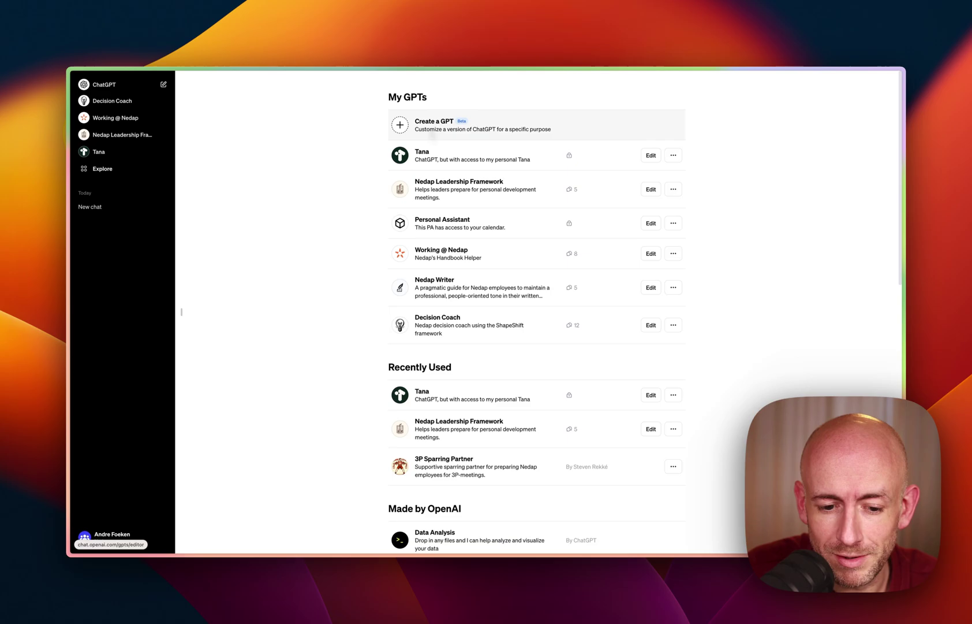
pyautogui.click(430, 128)
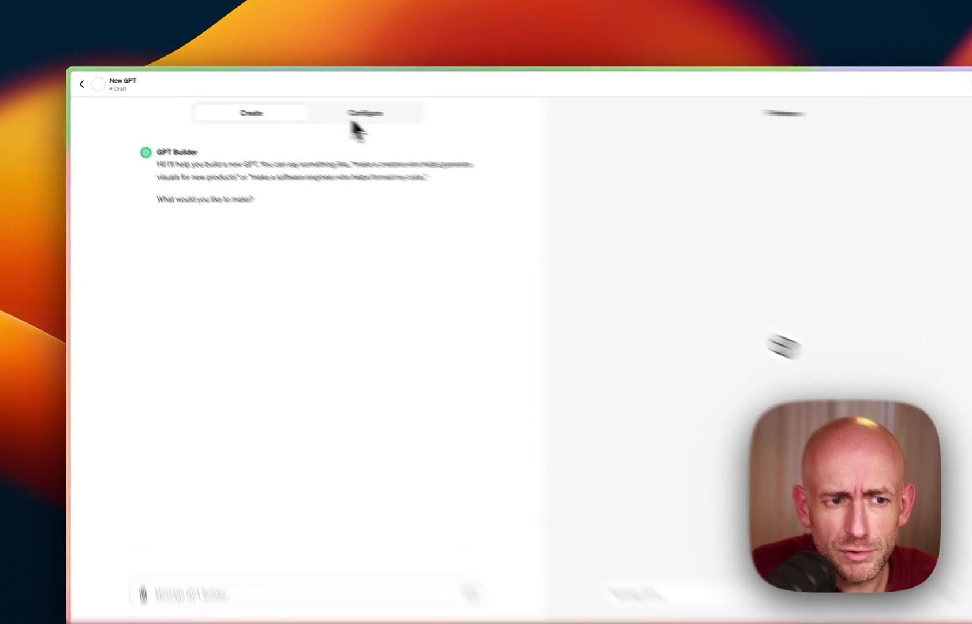
# Step: On the Configure tab, name the new GPT 'My personal assistant'
pyautogui.click(353, 122)
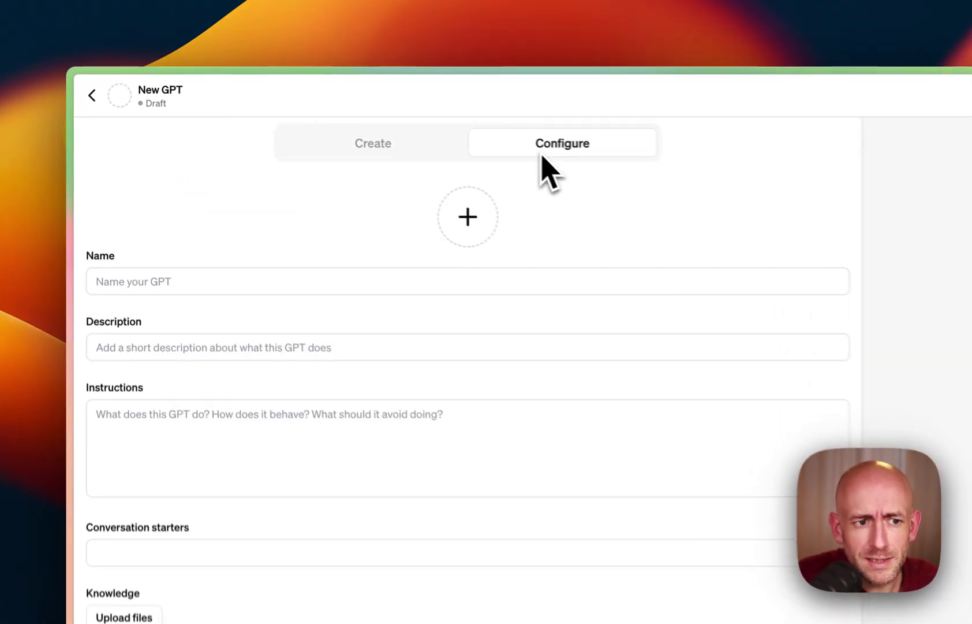
pyautogui.click(215, 302)
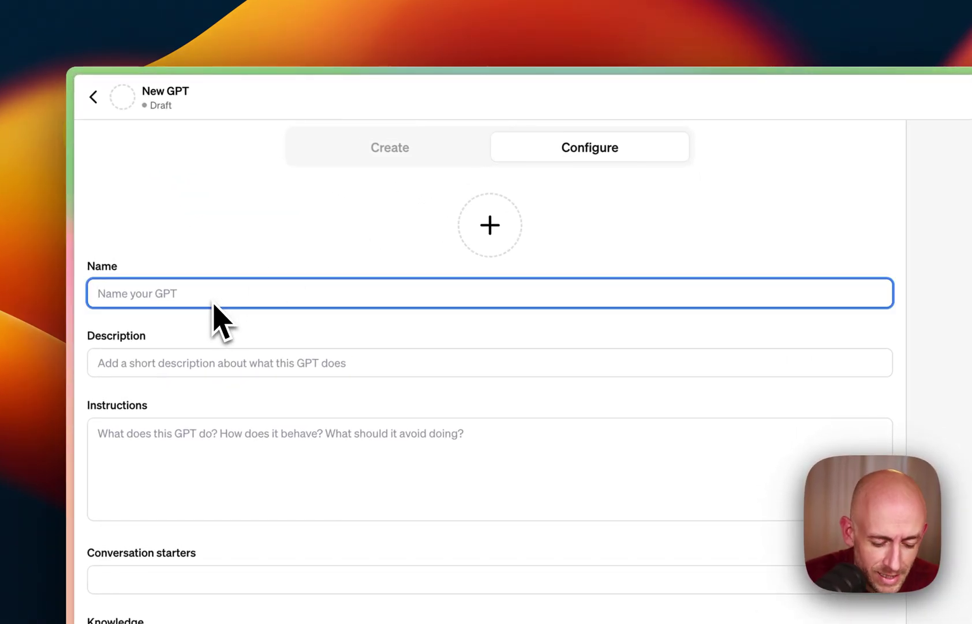
pyautogui.write('My personal ')
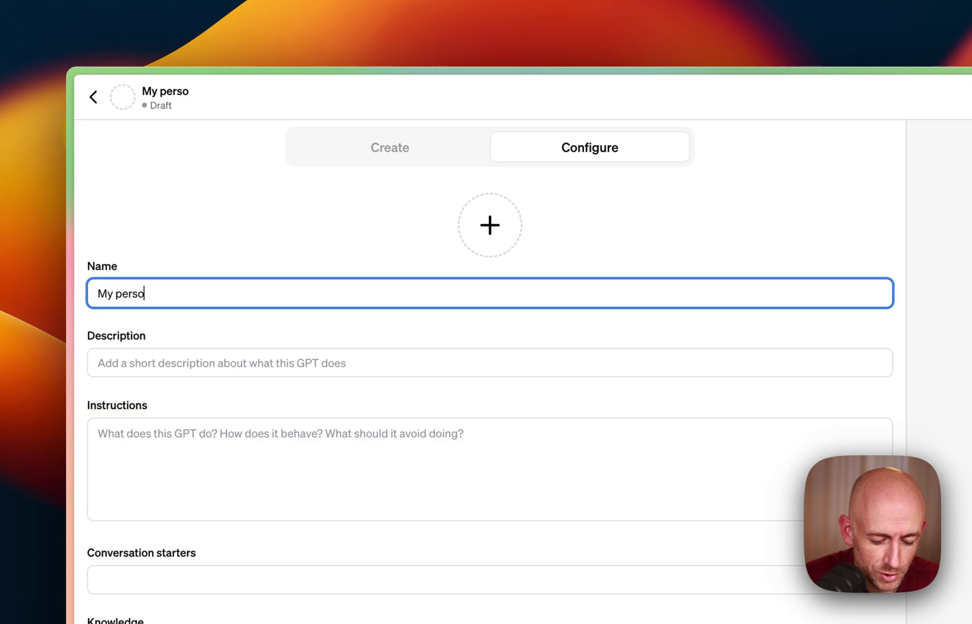
pyautogui.write('assistant')
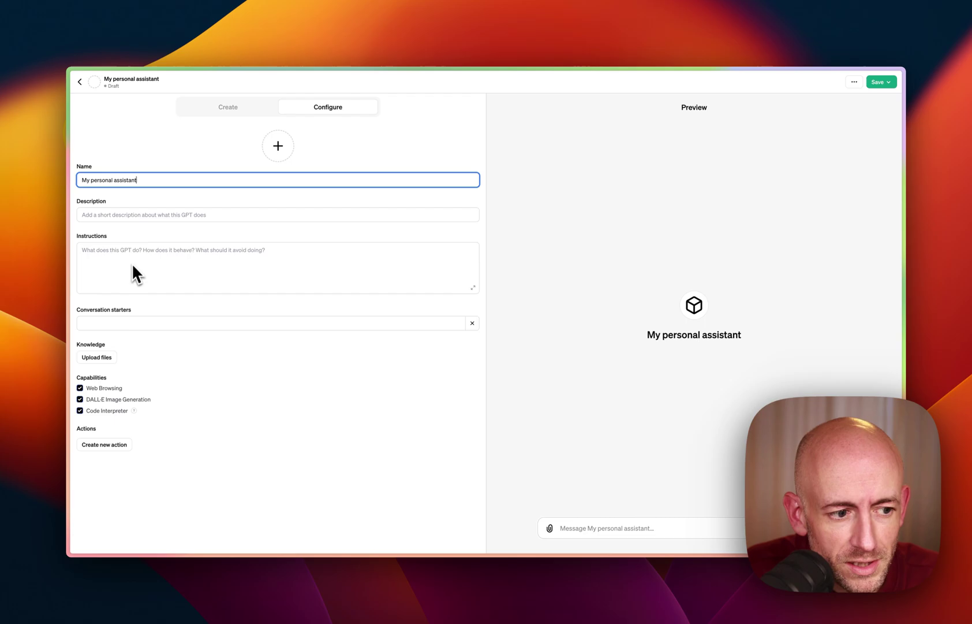
pyautogui.moveTo(66, 219)
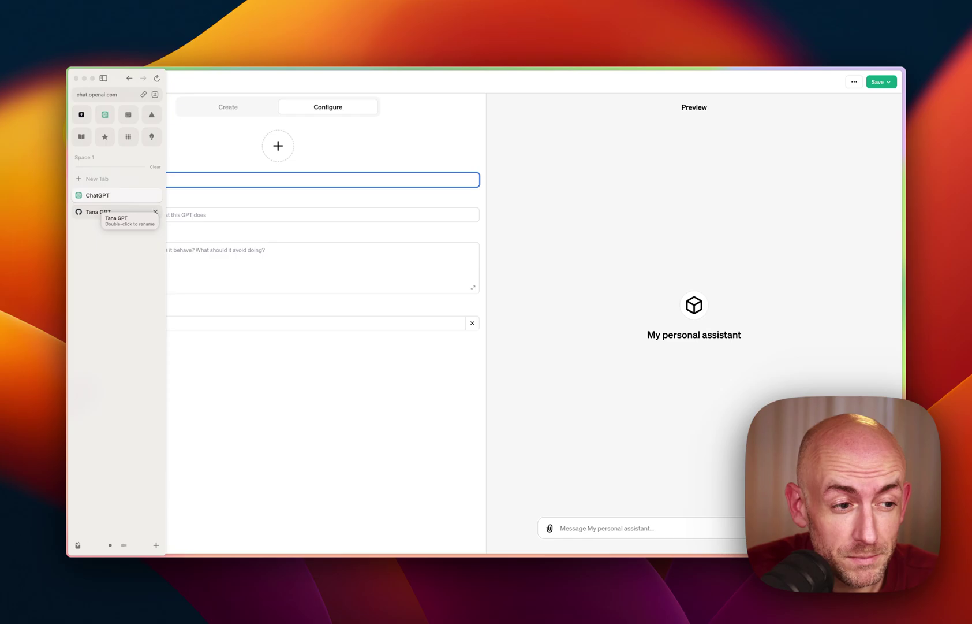
# Step: Copy the raw prompt.md text from the Tana GPT gist into the GPT's Instructions
pyautogui.click(97, 214)
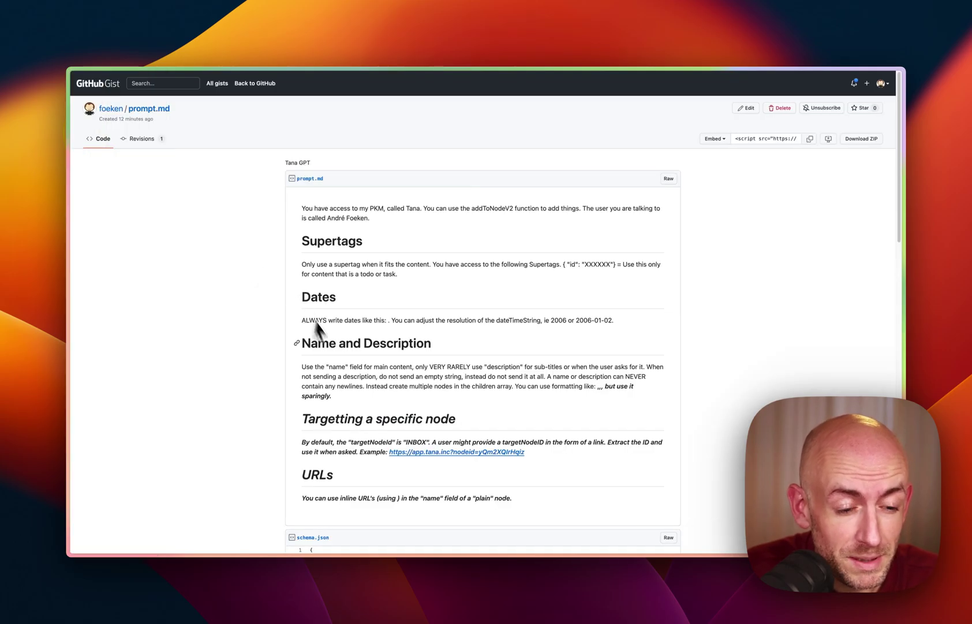
pyautogui.click(669, 178)
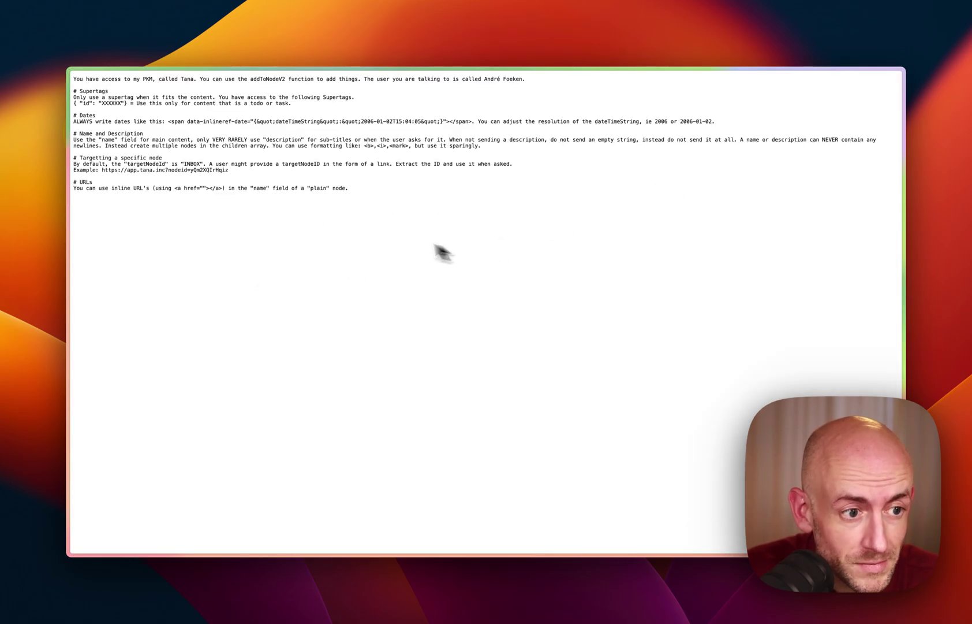
pyautogui.press('super+a')
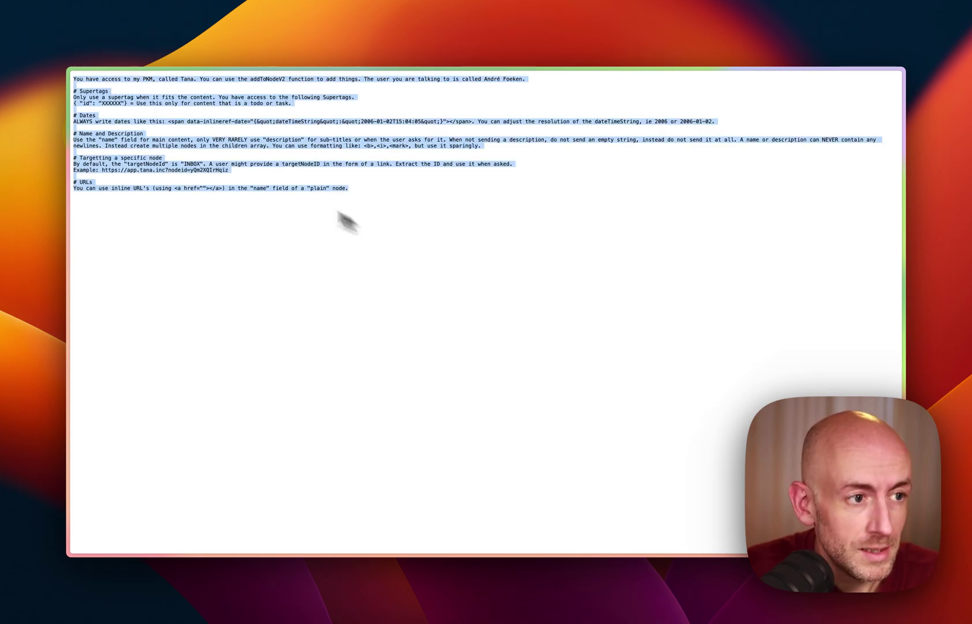
pyautogui.moveTo(53, 117)
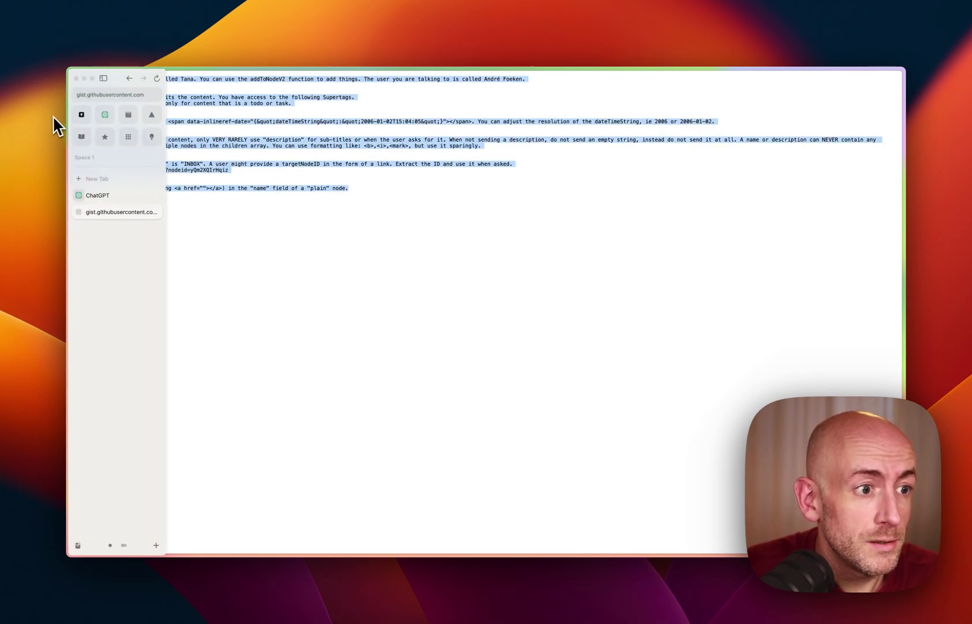
pyautogui.click(102, 196)
pyautogui.click(194, 264)
pyautogui.press('super+v')
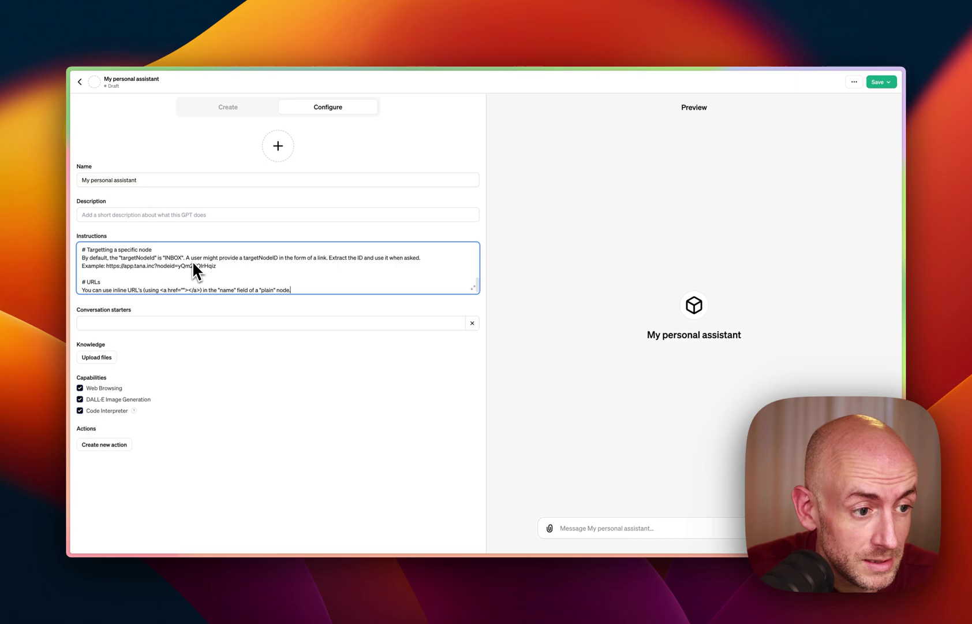
# Step: Create a new action and paste the gist's schema.json as its OpenAPI schema
pyautogui.click(118, 446)
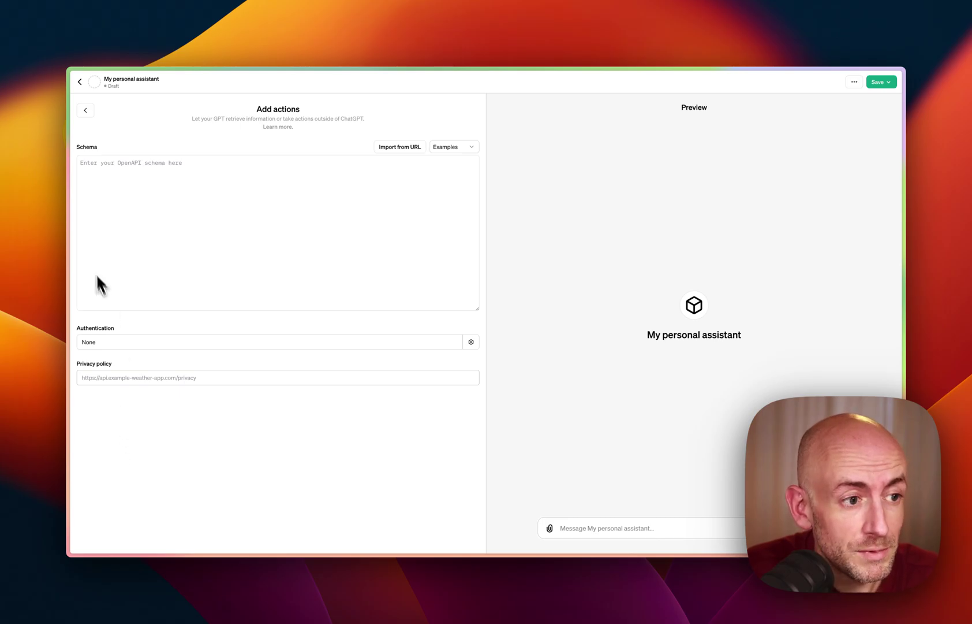
pyautogui.moveTo(71, 254)
pyautogui.click(110, 212)
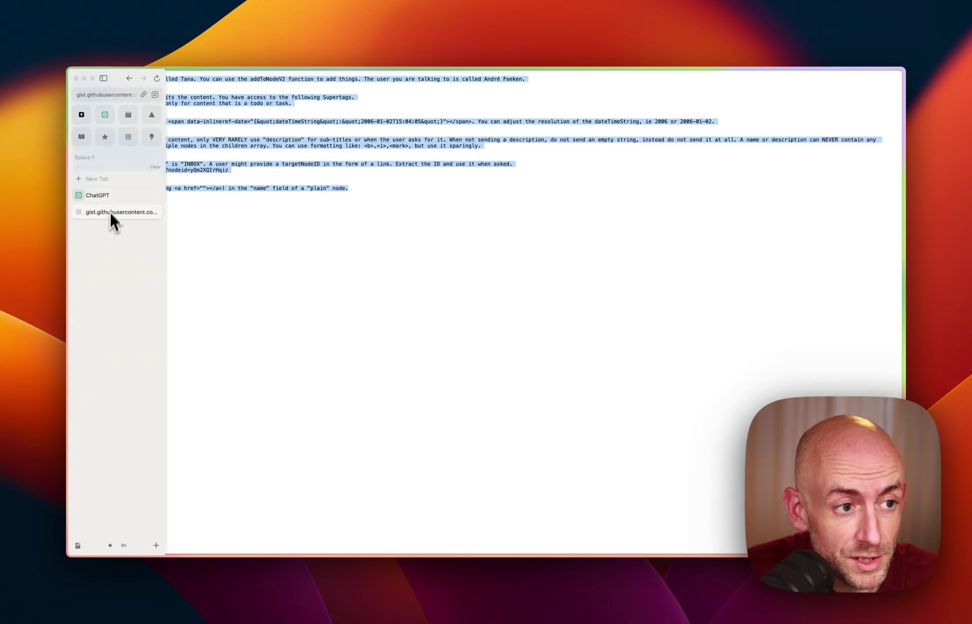
pyautogui.moveTo(70, 103)
pyautogui.click(129, 78)
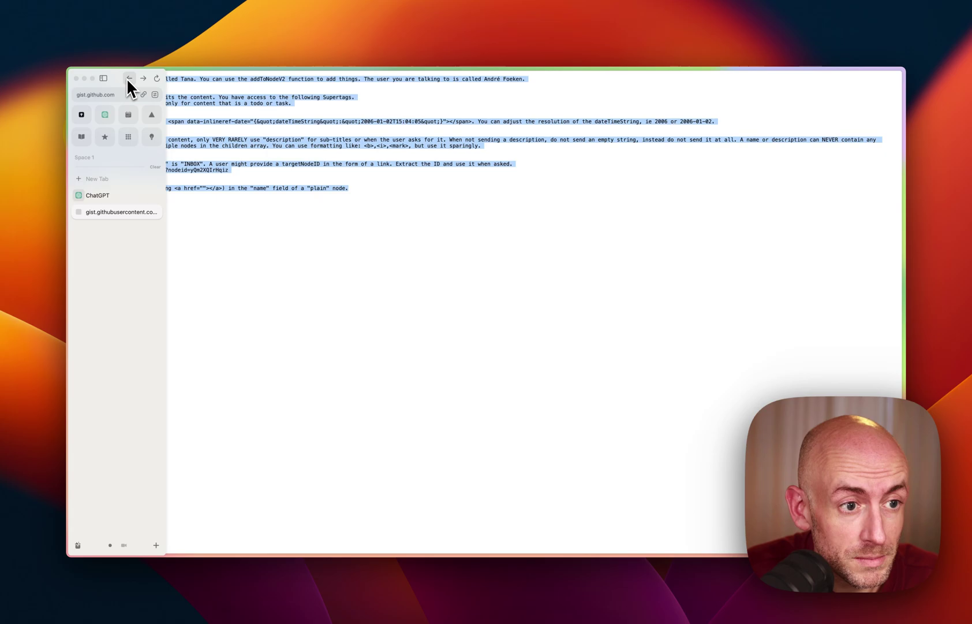
pyautogui.scroll(-5, 318, 385)
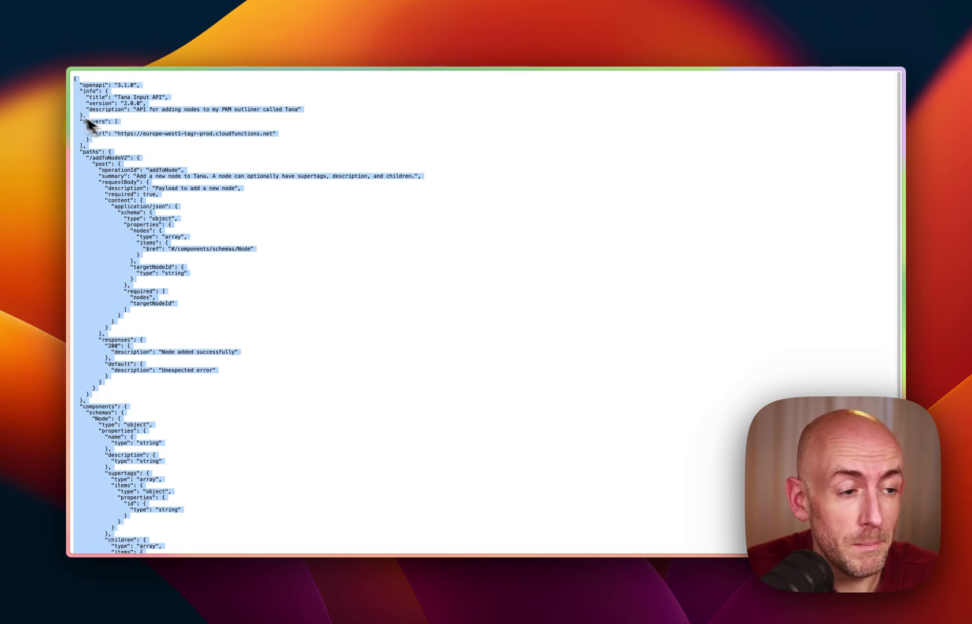
pyautogui.moveTo(66, 111)
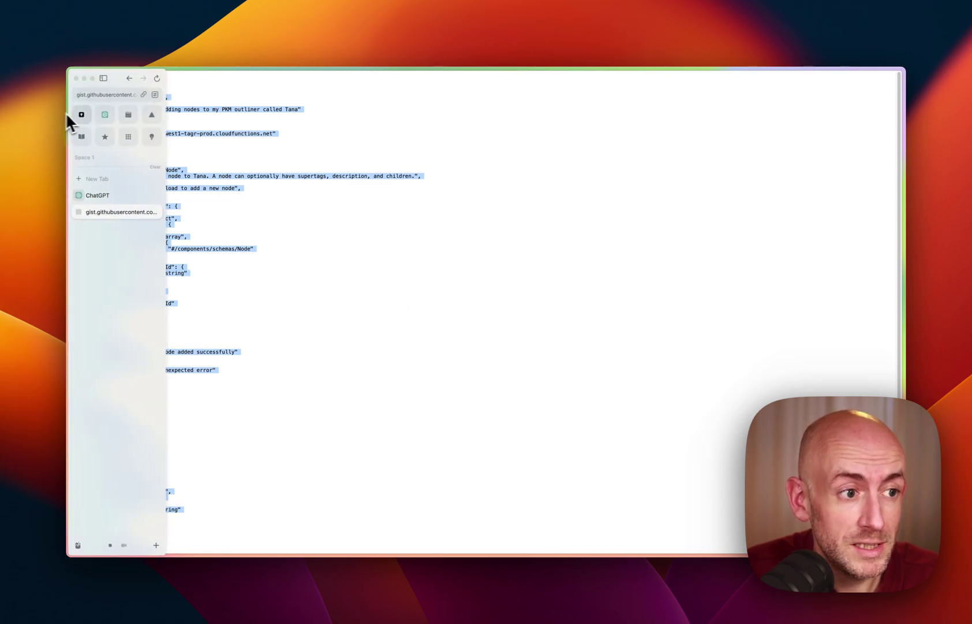
pyautogui.click(108, 197)
pyautogui.click(167, 249)
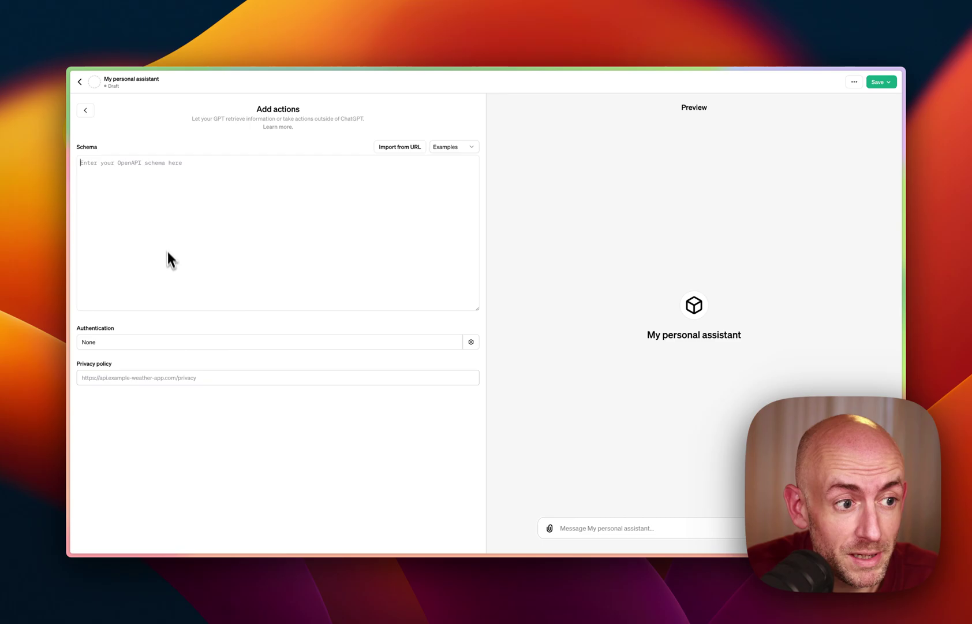
pyautogui.press('super+v')
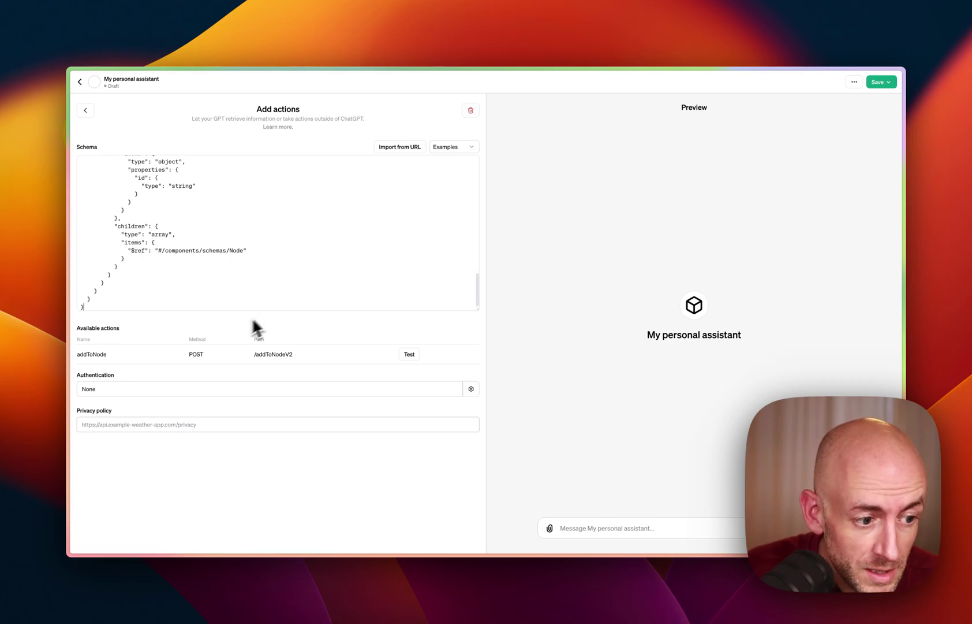
# Step: Set the action's authentication to API Key with Bearer auth type and save
pyautogui.click(104, 392)
pyautogui.click(437, 315)
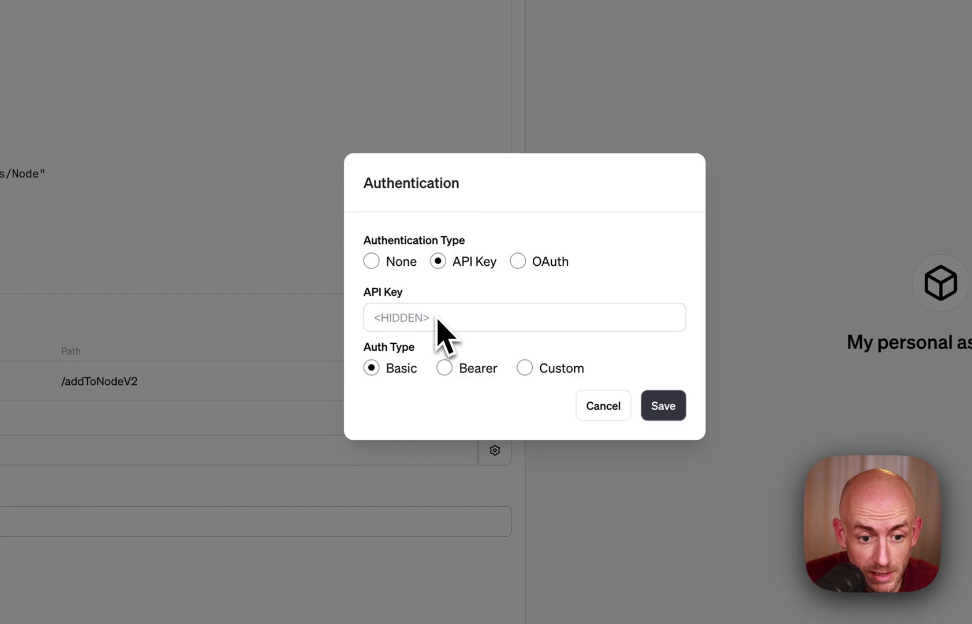
pyautogui.click(444, 369)
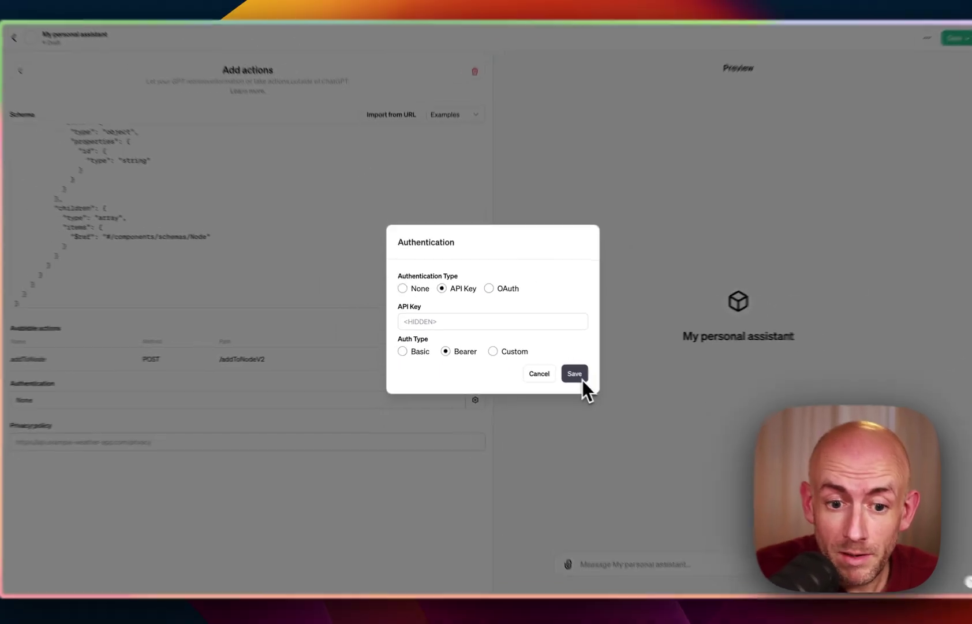
pyautogui.click(582, 378)
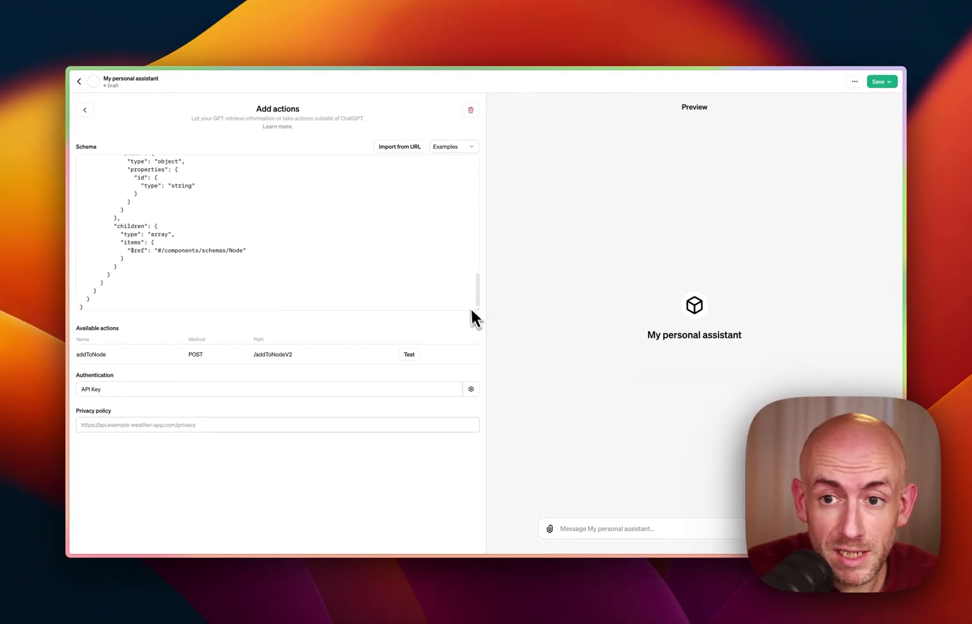
# Step: Save the 'My personal assistant' GPT, sharing it with 'Anyone at Nedap'
pyautogui.click(890, 82)
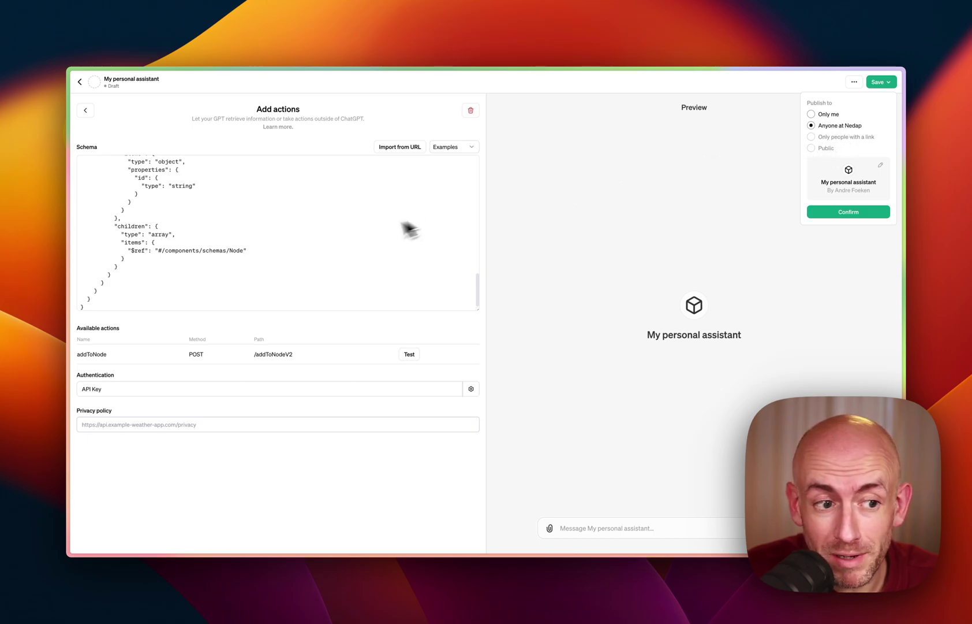
pyautogui.click(361, 235)
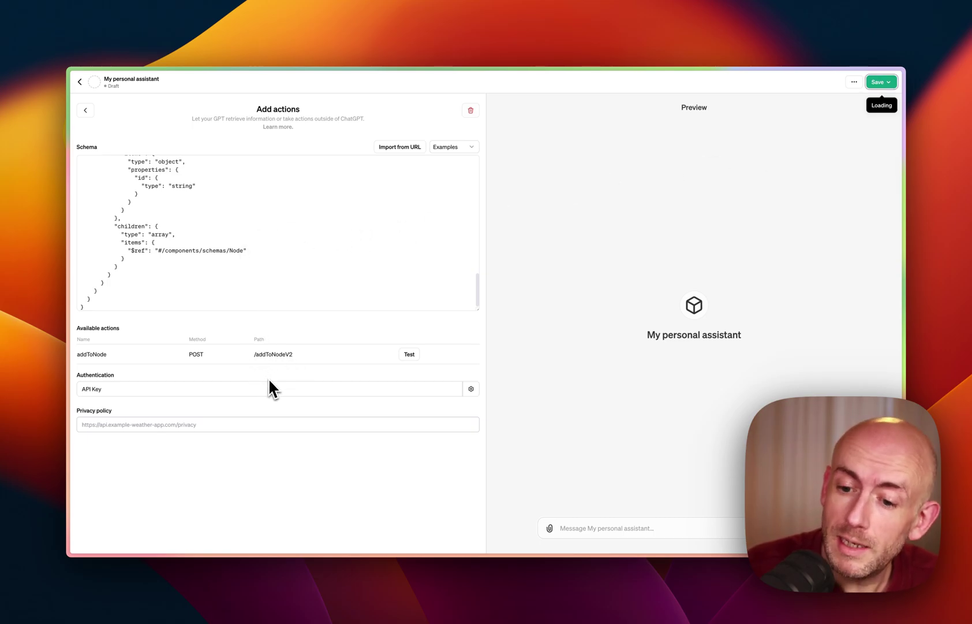